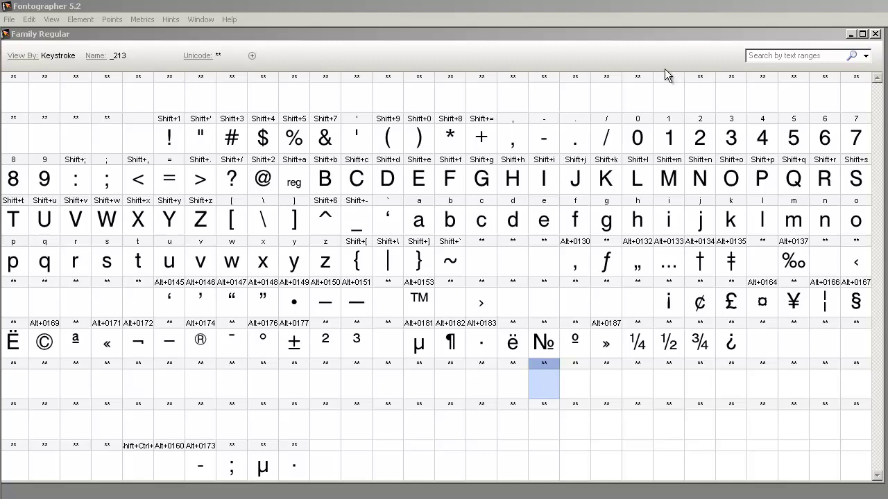
# - In Family Regular's Font Info, try Normal weight, then discard the change
pyautogui.click(611, 37)
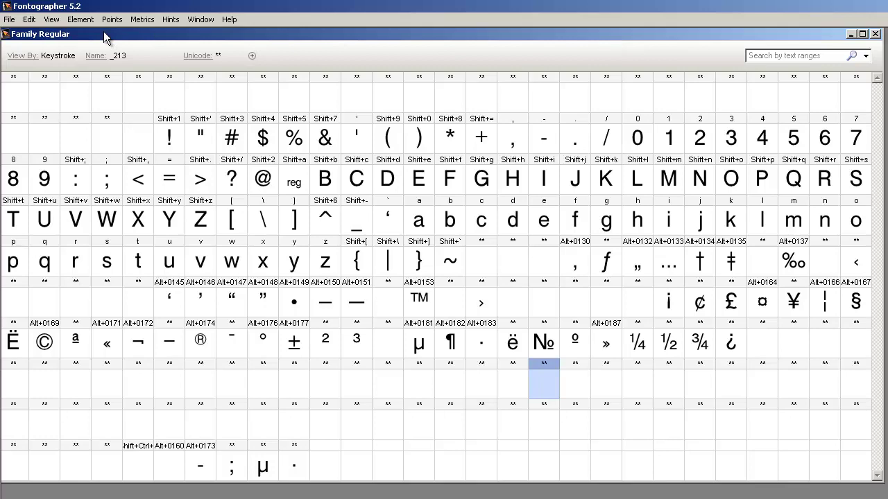
pyautogui.click(88, 19)
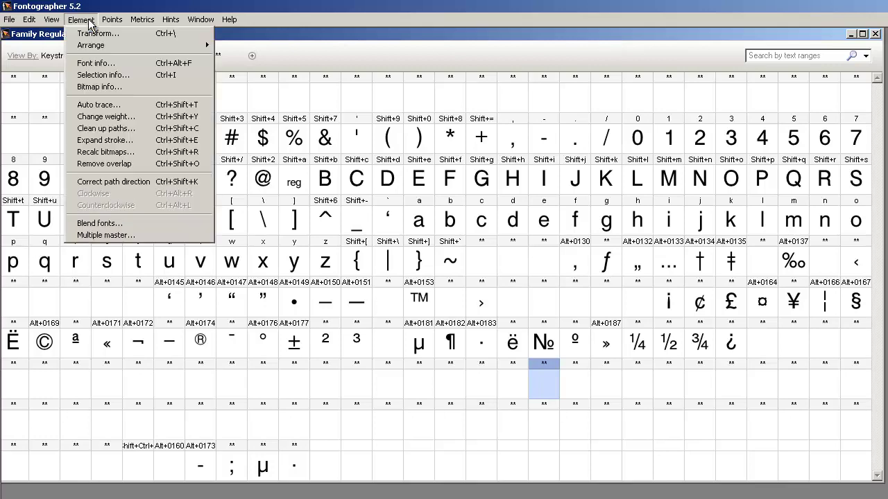
pyautogui.click(101, 62)
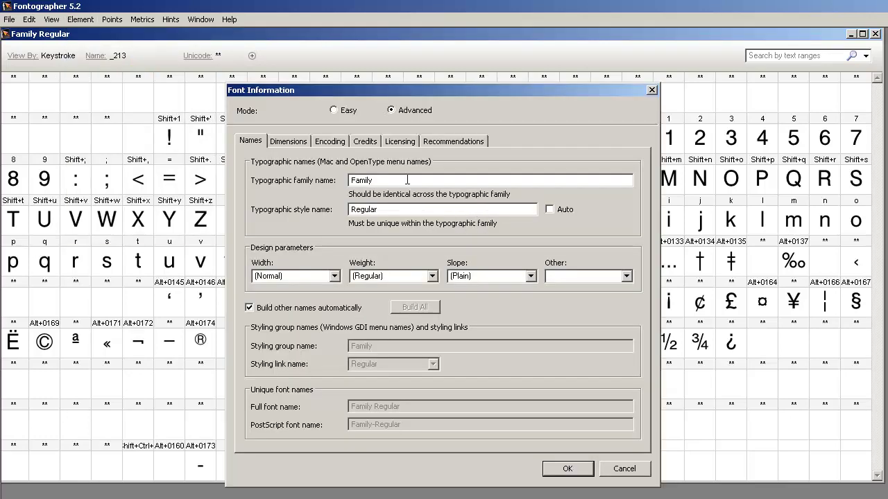
pyautogui.moveTo(378, 180); pyautogui.dragTo(342, 186)
pyautogui.click(432, 276)
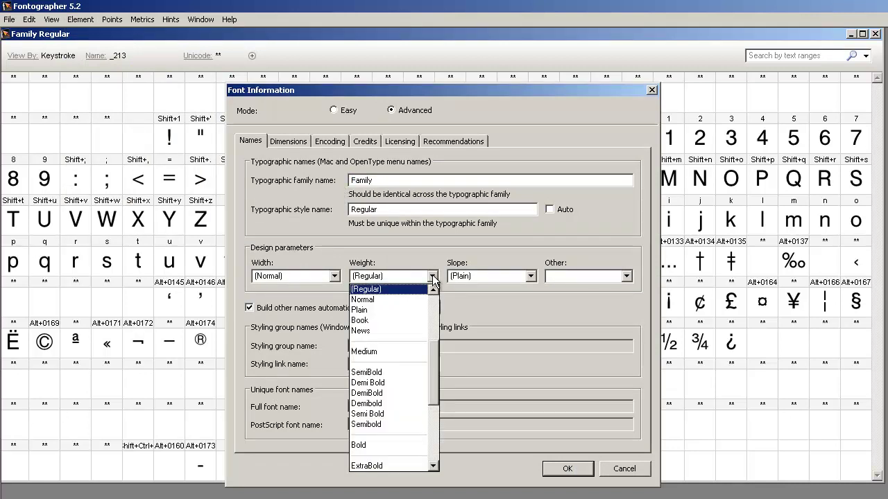
pyautogui.click(368, 300)
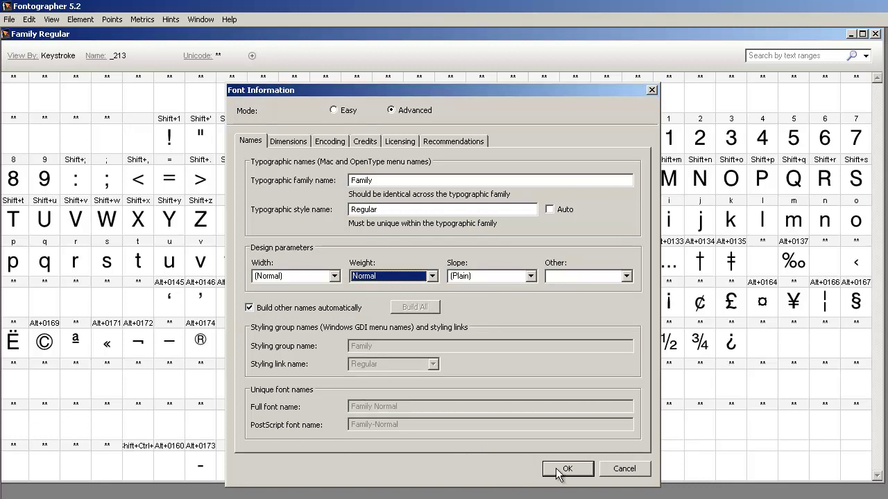
pyautogui.click(622, 470)
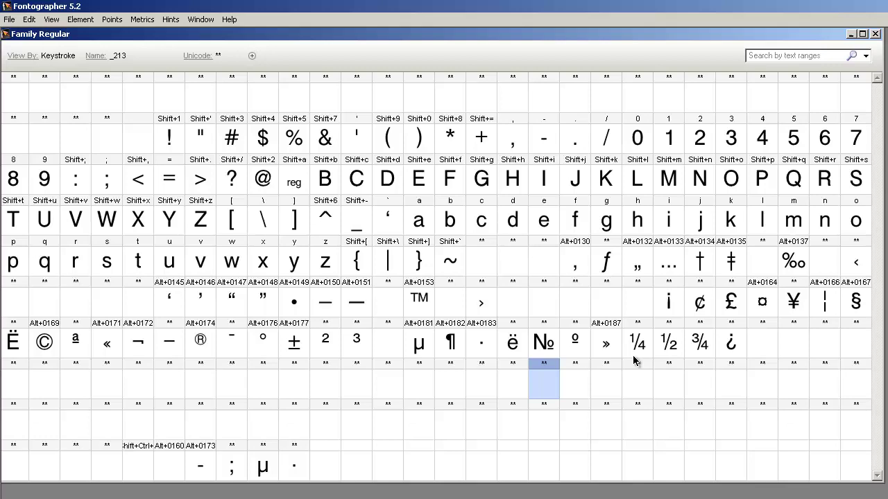
# - Select all 149 glyphs and close Change Weight without applying anything
pyautogui.hotkey('ctrl', 'a')
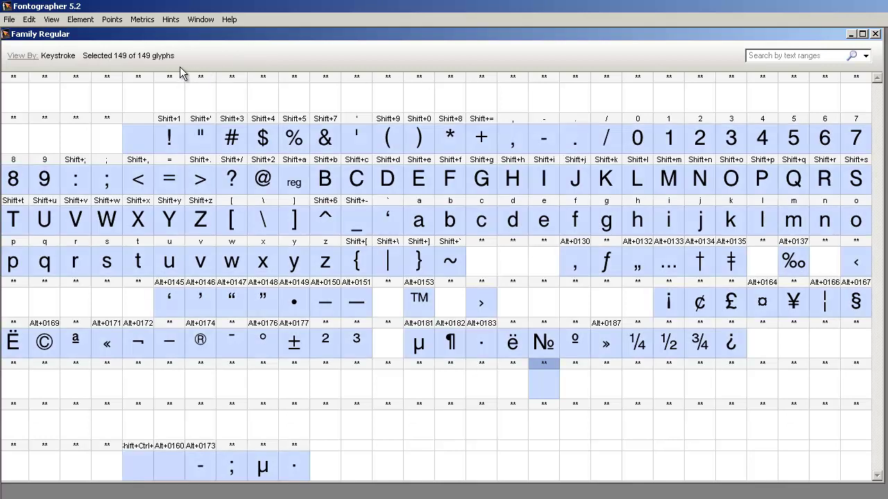
pyautogui.click(86, 19)
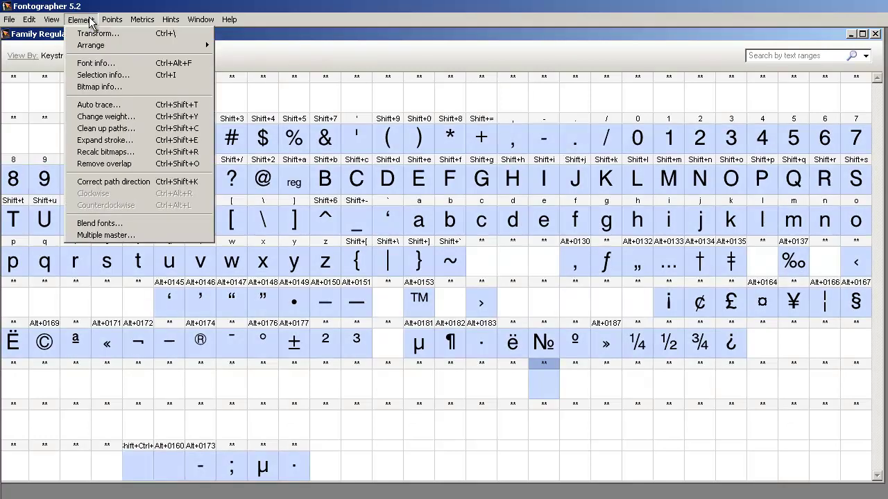
pyautogui.click(120, 119)
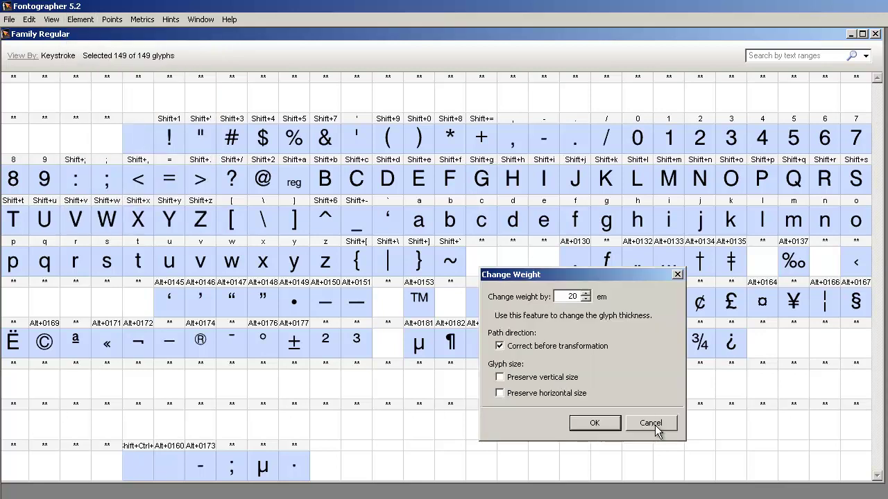
pyautogui.click(654, 425)
# - Try Bold weight in Font Info, then cancel so the font stays Regular
pyautogui.click(91, 19)
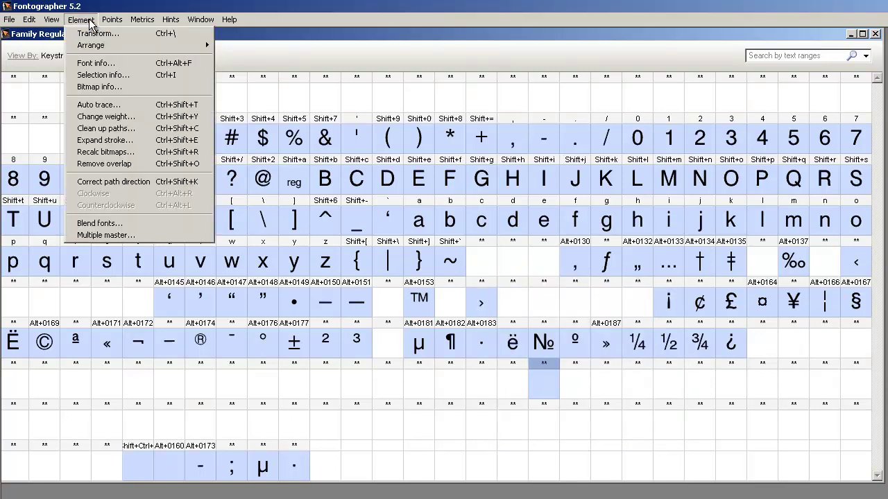
pyautogui.click(97, 63)
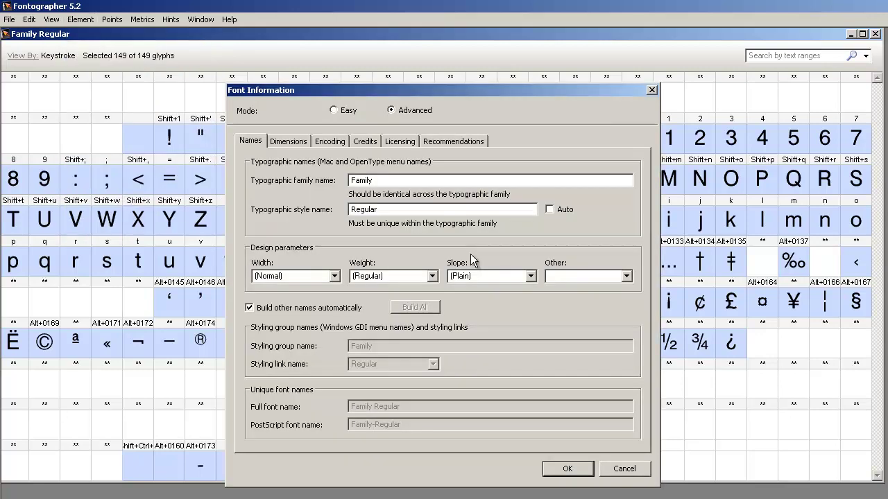
pyautogui.click(430, 276)
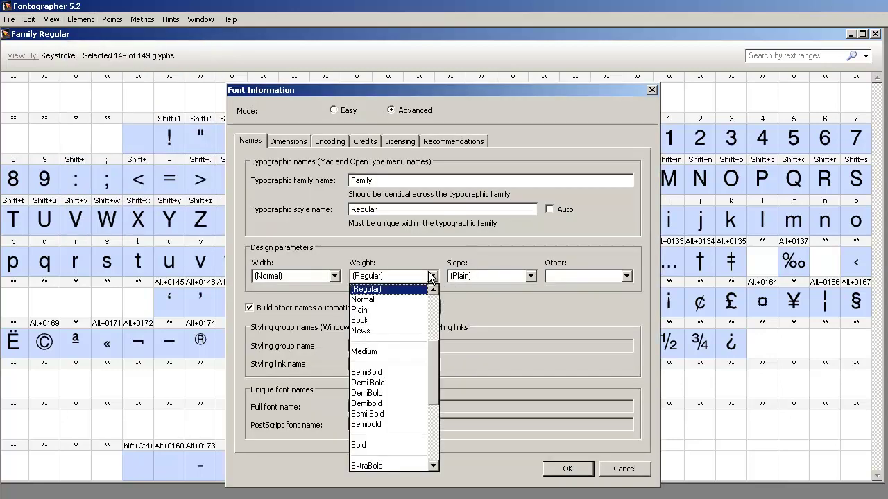
pyautogui.click(417, 444)
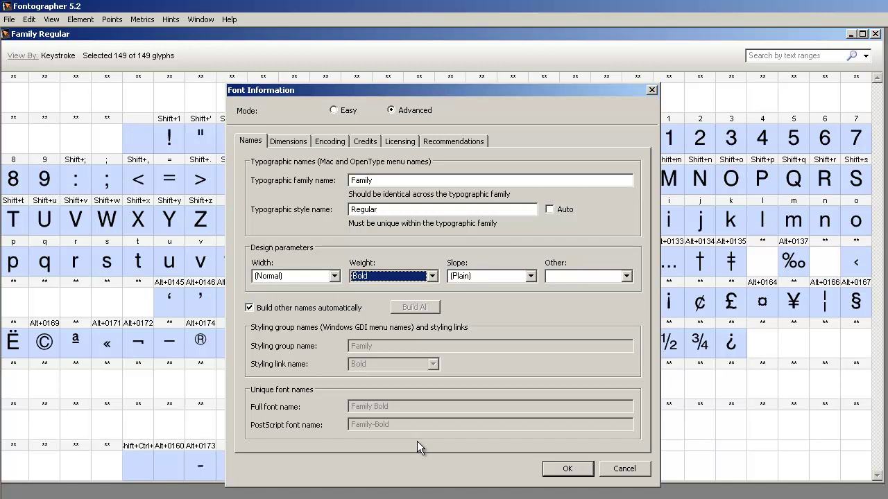
pyautogui.click(605, 471)
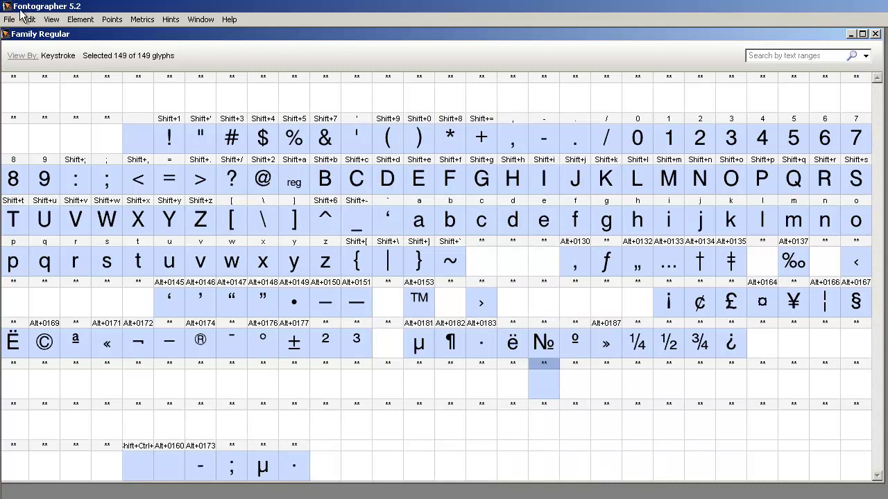
# - Preview Skew in the Transform dialog without applying it, then reopen Font Info
pyautogui.click(80, 20)
pyautogui.click(94, 30)
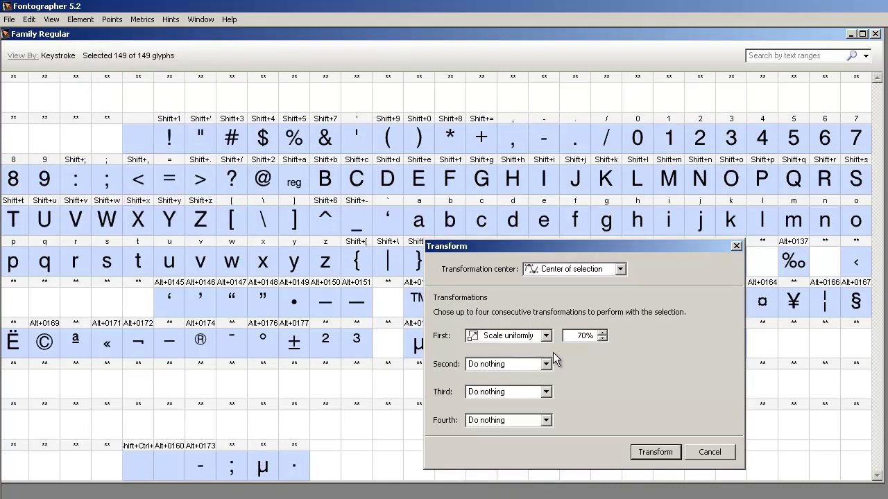
pyautogui.click(547, 336)
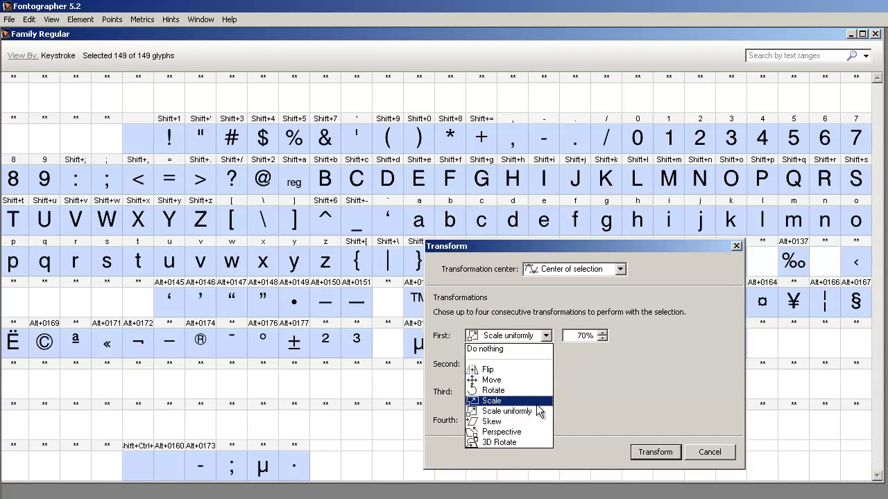
pyautogui.click(496, 420)
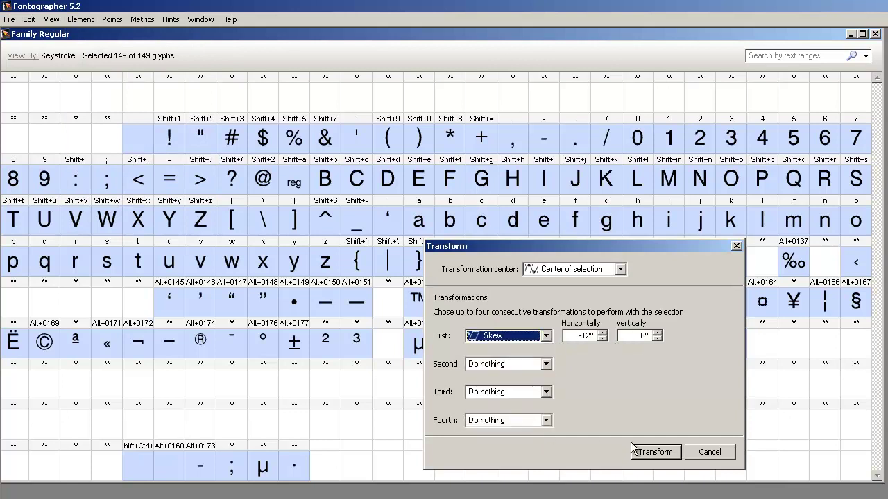
pyautogui.click(697, 454)
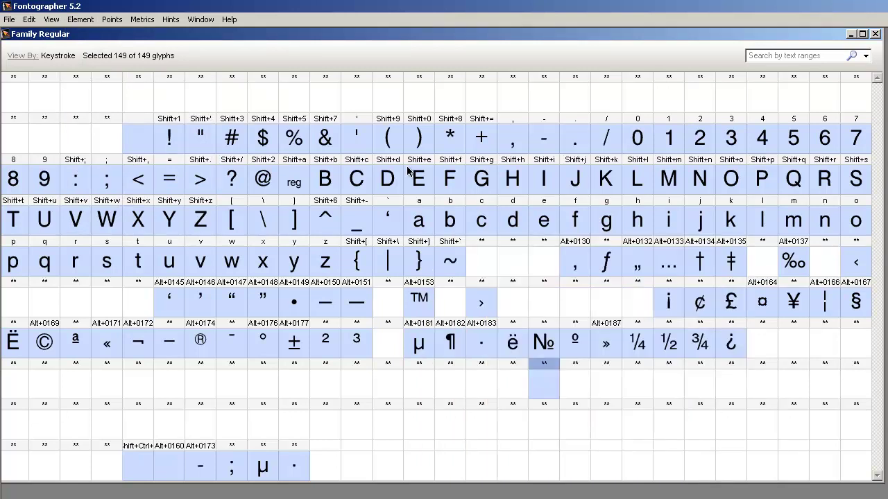
pyautogui.click(88, 21)
pyautogui.click(95, 63)
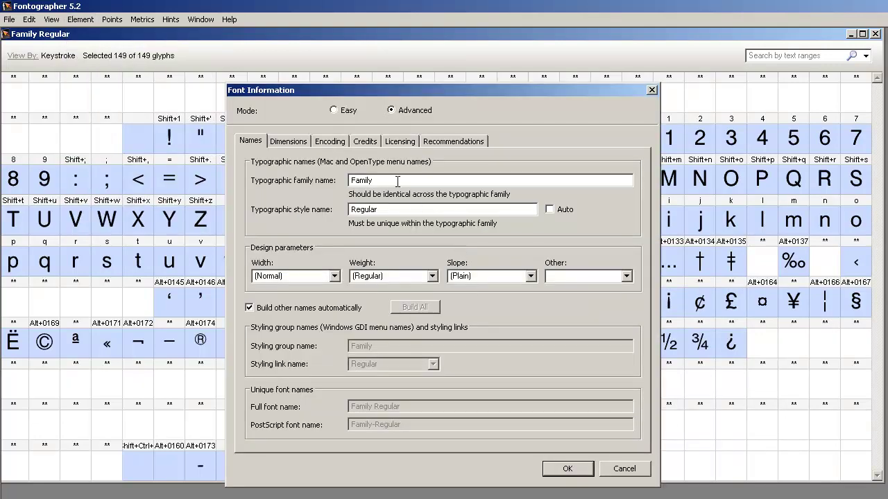
# - Set slope to Italic and weight to Bold, then go to Word to test
pyautogui.click(536, 275)
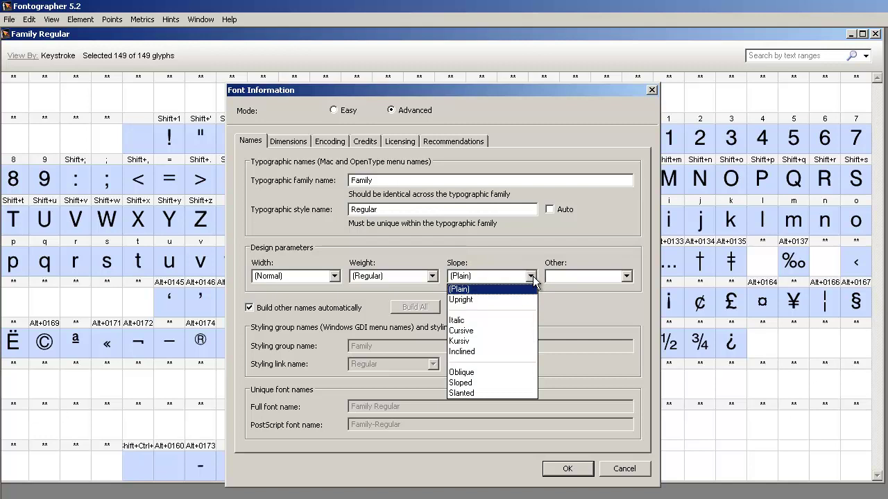
pyautogui.click(515, 319)
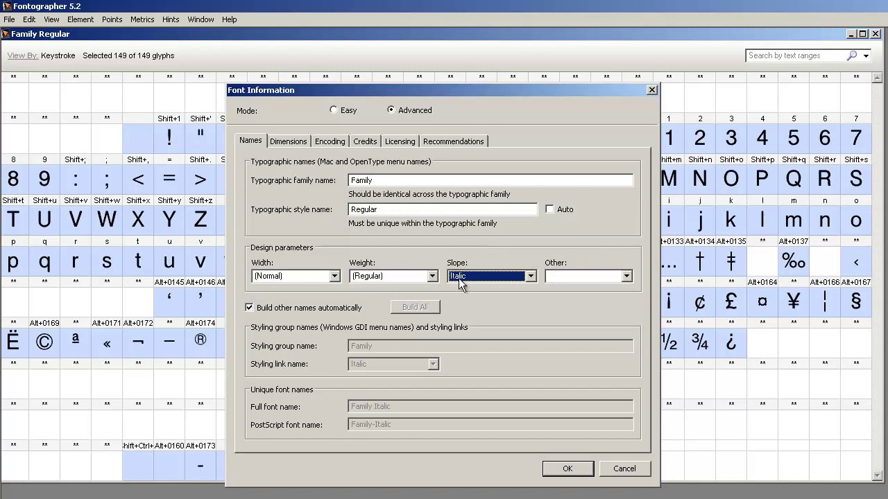
pyautogui.click(432, 276)
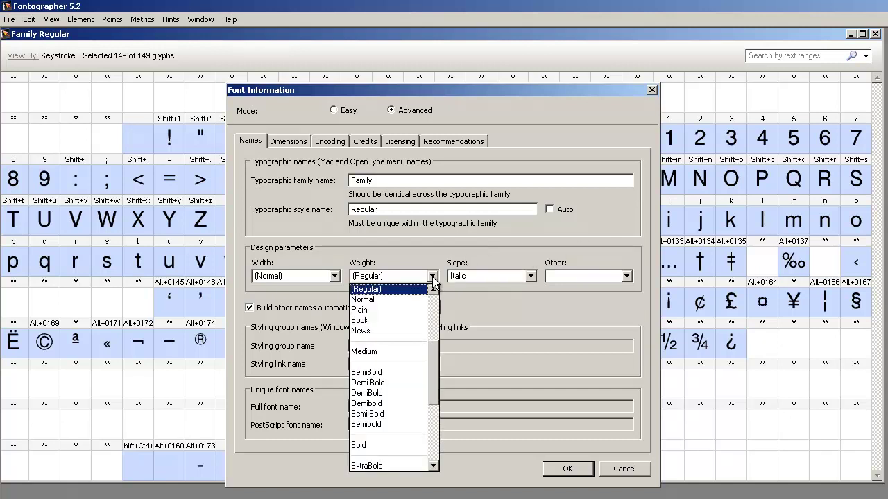
pyautogui.click(405, 445)
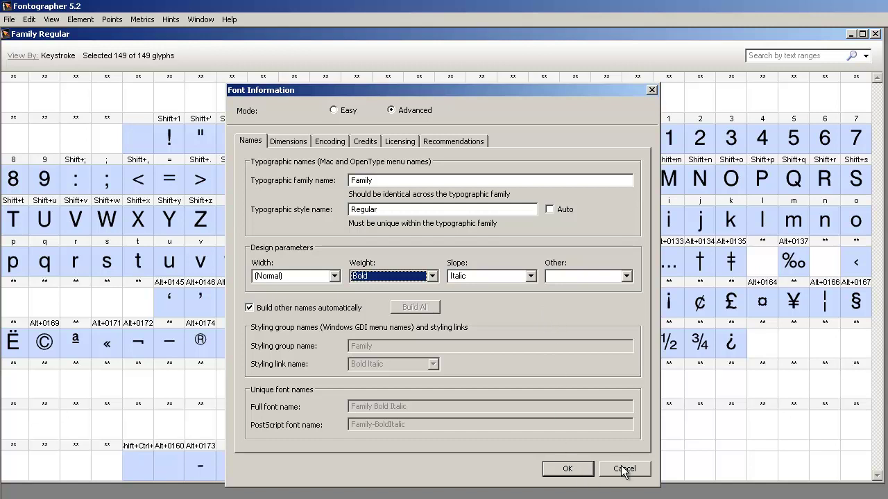
pyautogui.hotkey('alt', 'Tab')
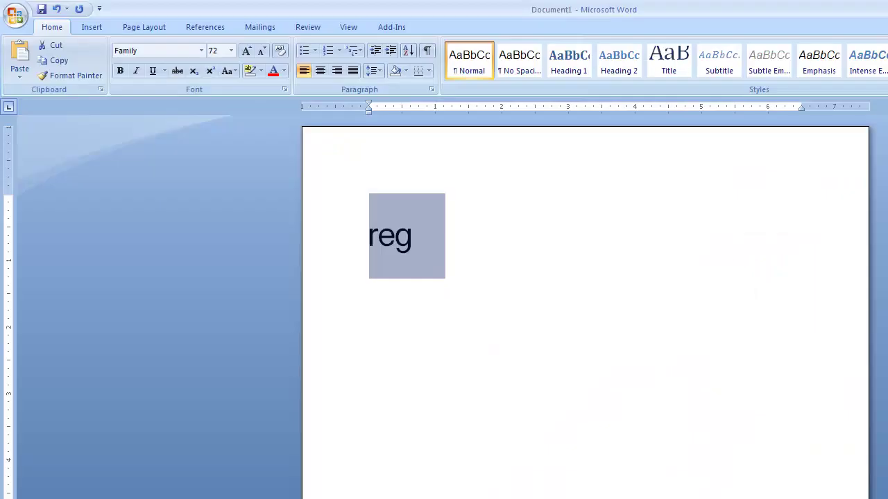
# - Apply the Family font to the 72 pt sample and test Bold, Bold Italic and Italic
pyautogui.click(200, 54)
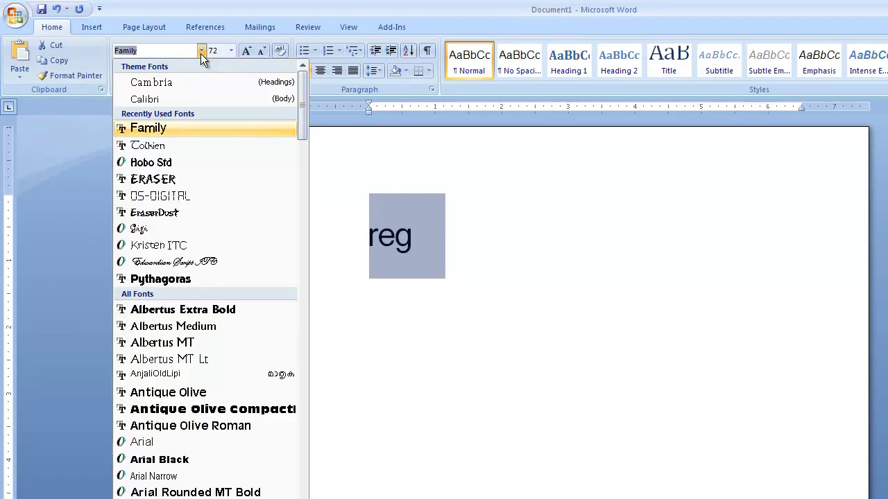
pyautogui.click(179, 128)
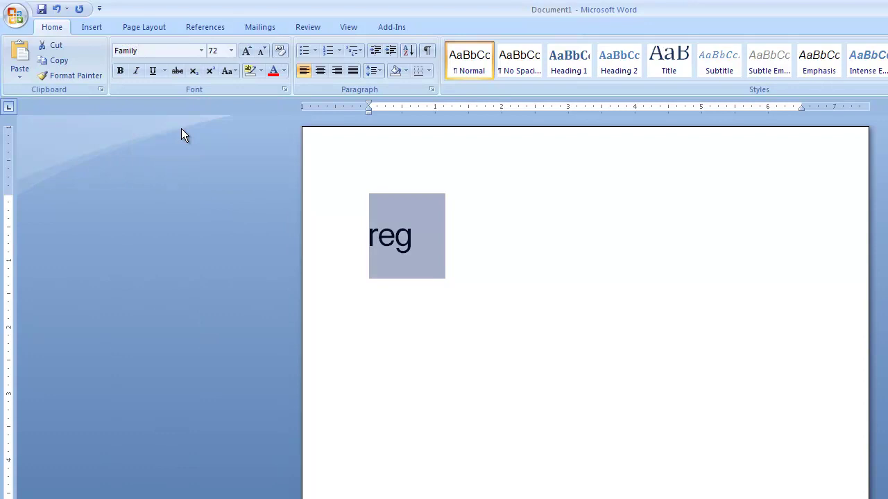
pyautogui.click(119, 72)
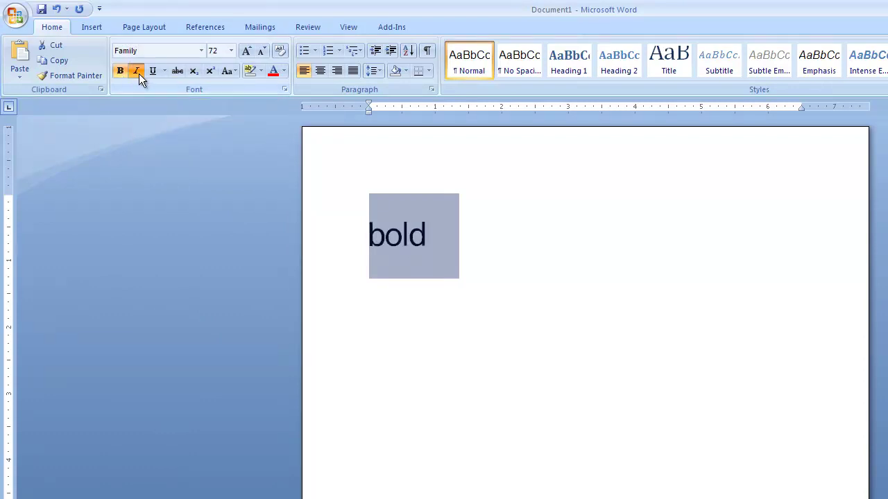
pyautogui.click(139, 73)
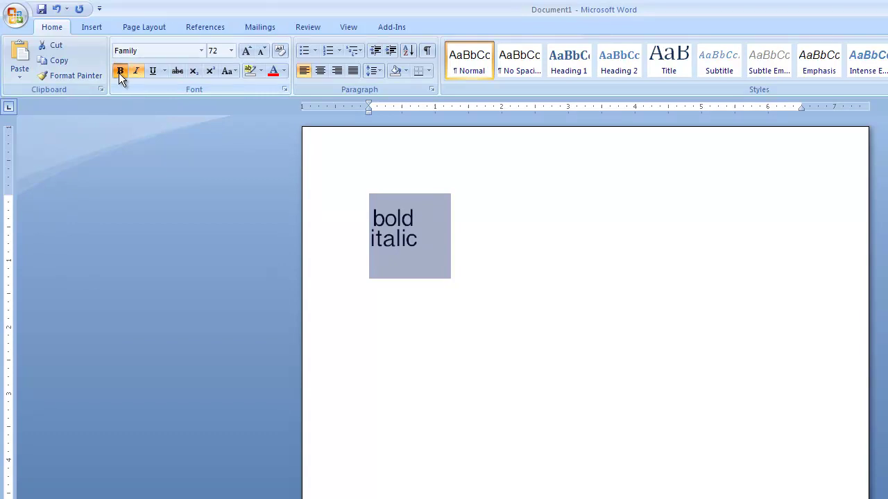
pyautogui.click(118, 73)
pyautogui.click(119, 73)
pyautogui.click(328, 201)
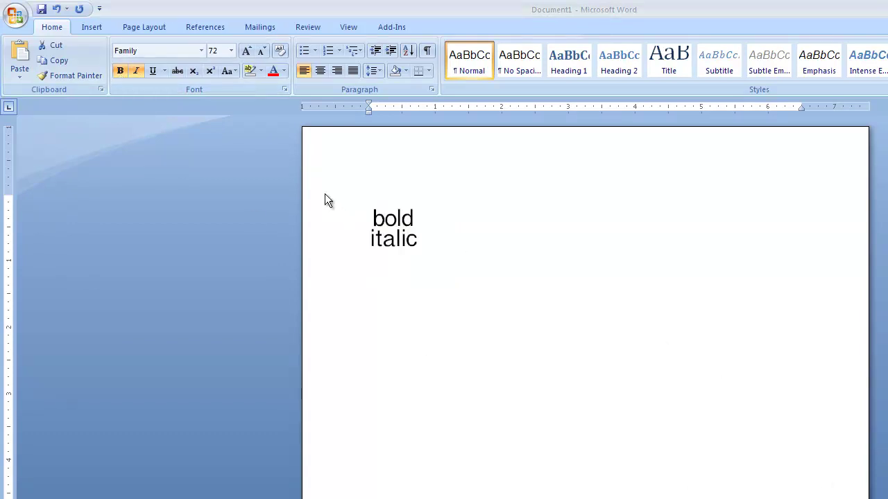
# - Reselect the sample and turn Italic off so it shows Bold only
pyautogui.hotkey('ctrl', 'a')
pyautogui.click(139, 71)
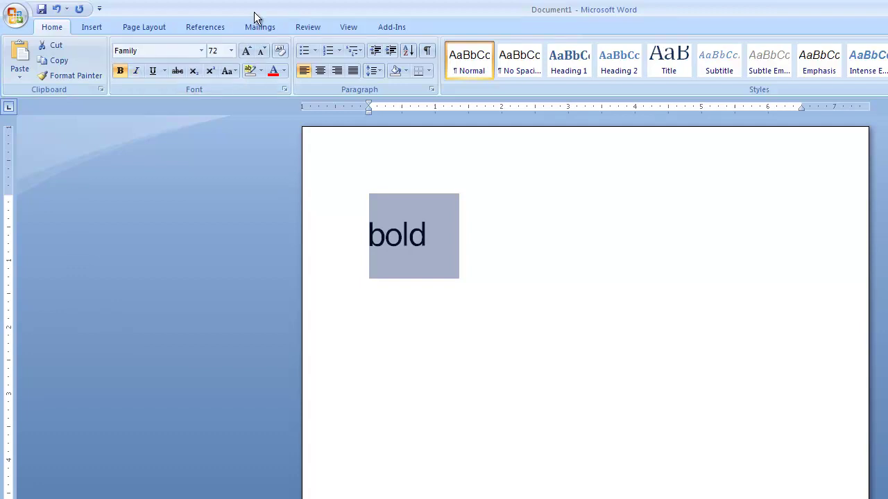
pyautogui.click(200, 51)
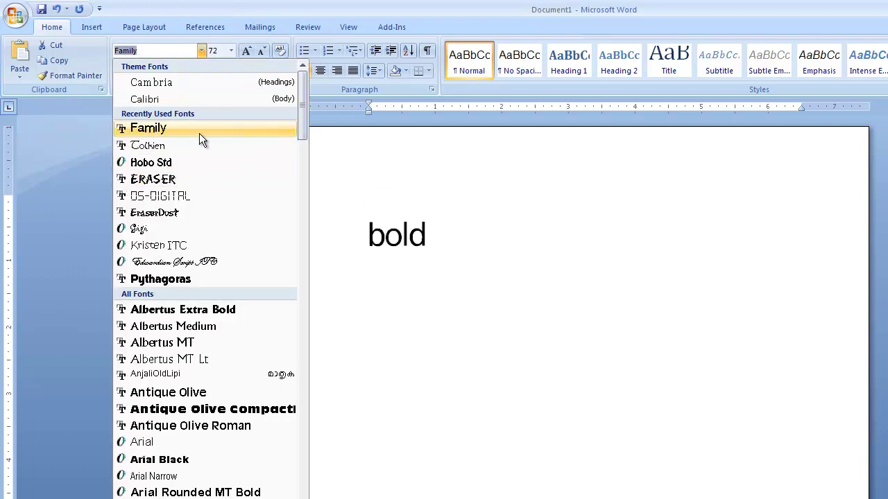
pyautogui.click(422, 191)
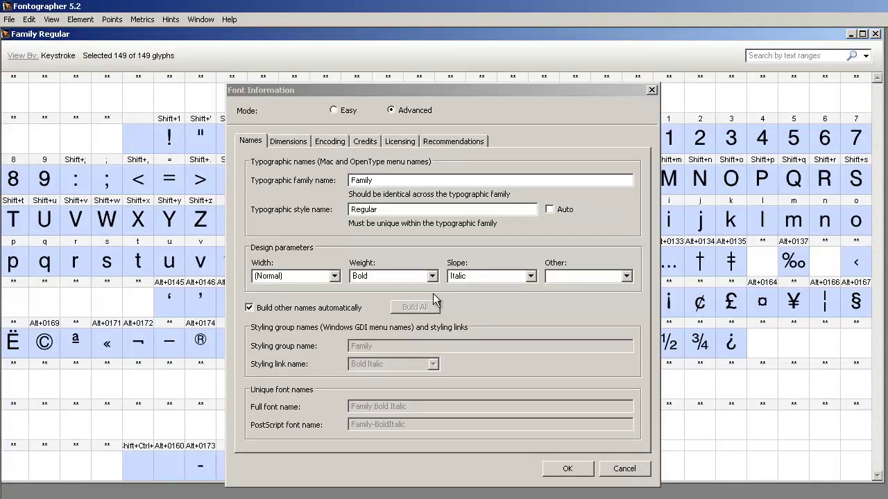
# - Check the weight list, then append XX so the typographic family name reads FamilyXX
pyautogui.click(432, 276)
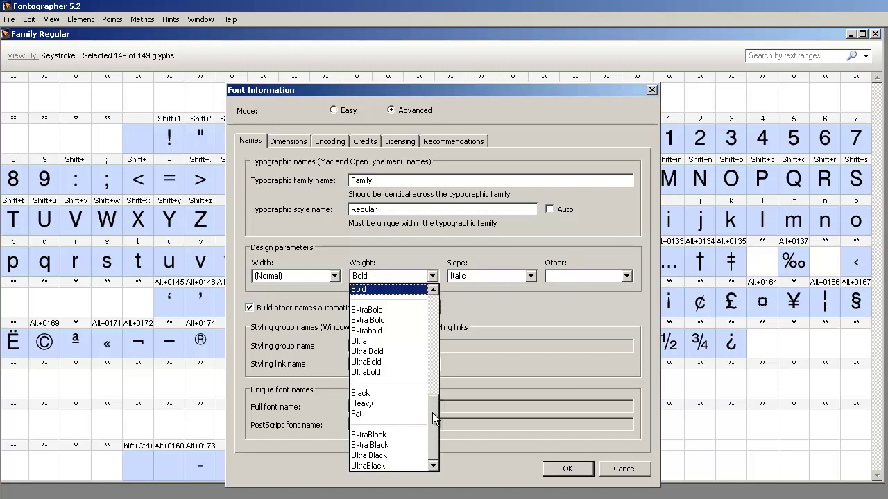
pyautogui.moveTo(433, 413); pyautogui.dragTo(434, 437)
pyautogui.click(398, 181)
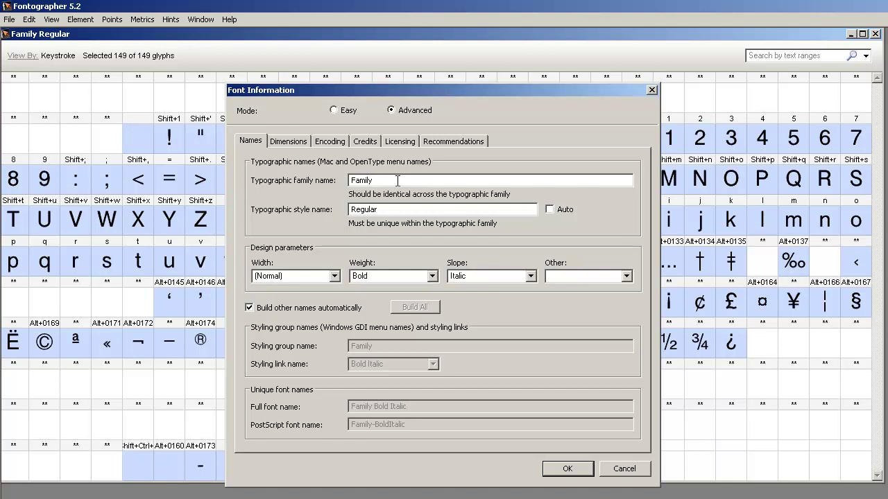
pyautogui.write('XX')
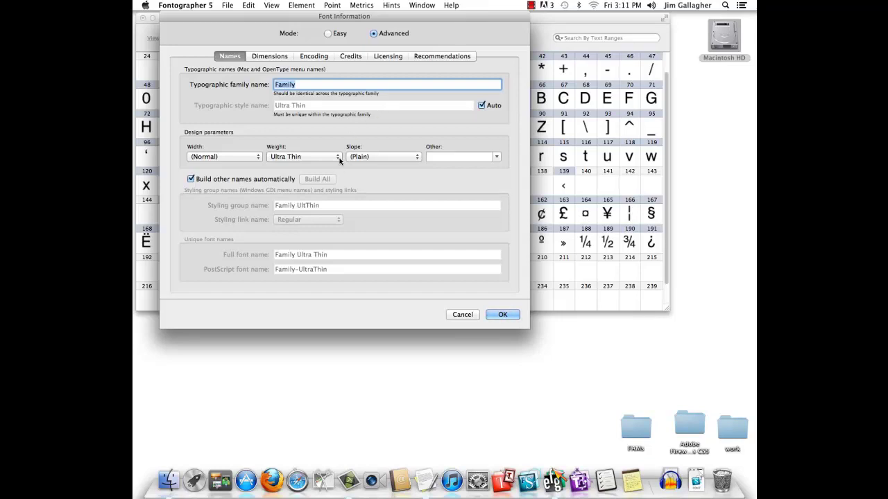
pyautogui.click(339, 161)
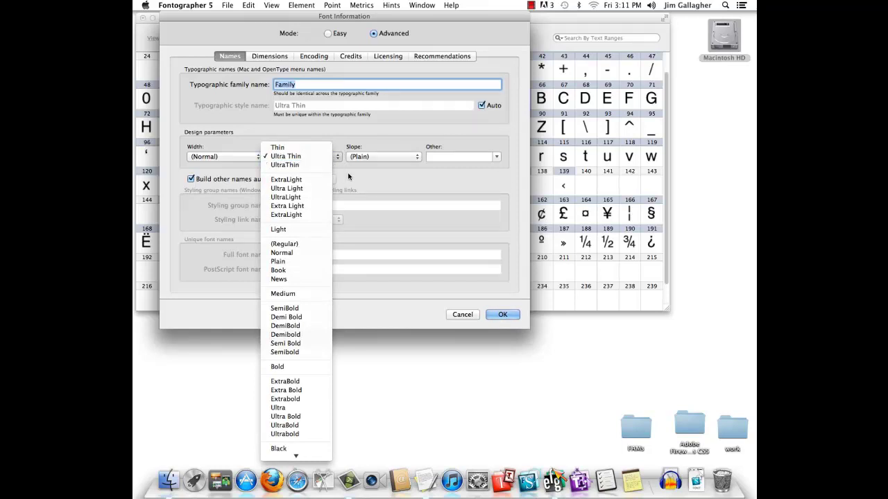
pyautogui.click(409, 137)
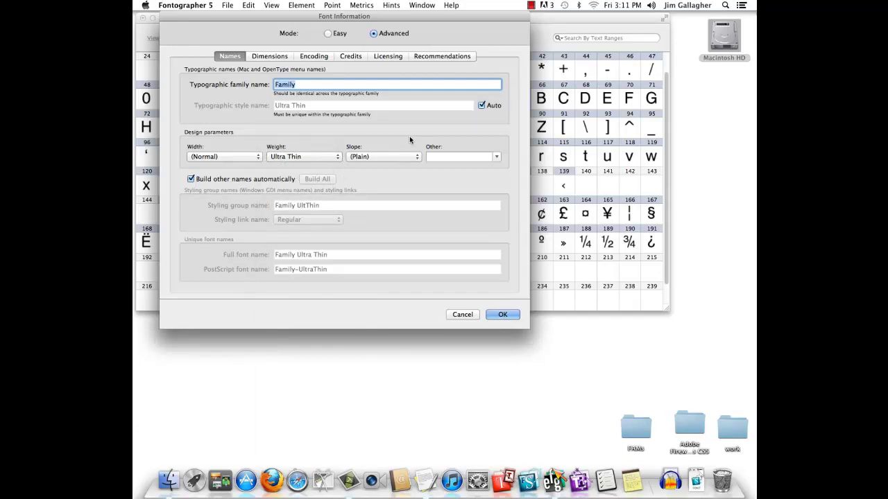